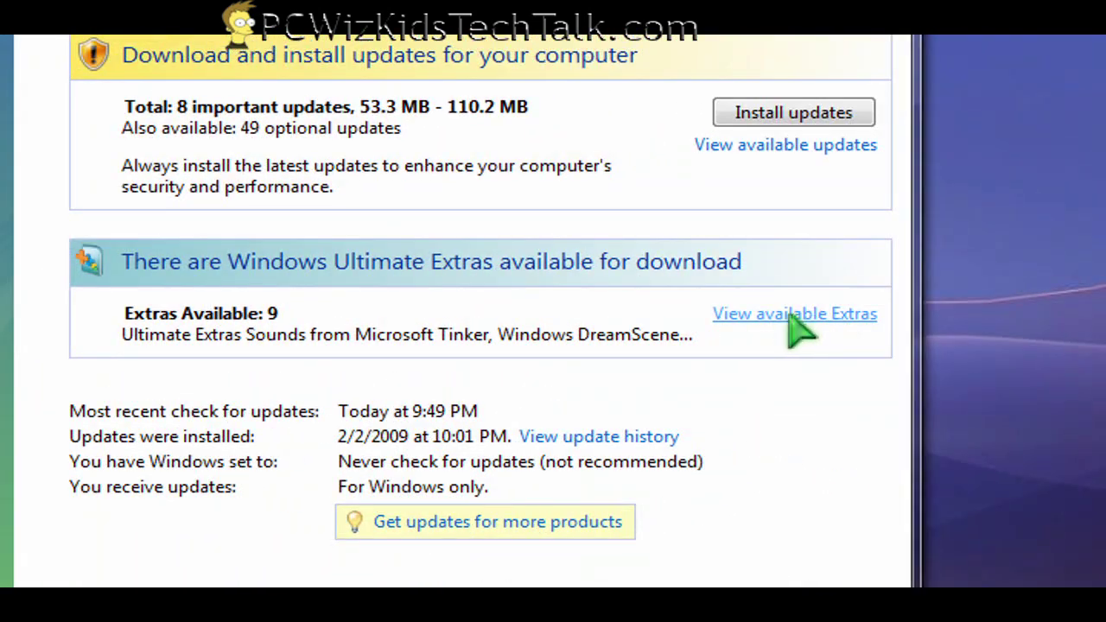
Show the list of available Windows Ultimate Extras in Windows Update
{"action": "left_click", "coordinate": [791, 315]}
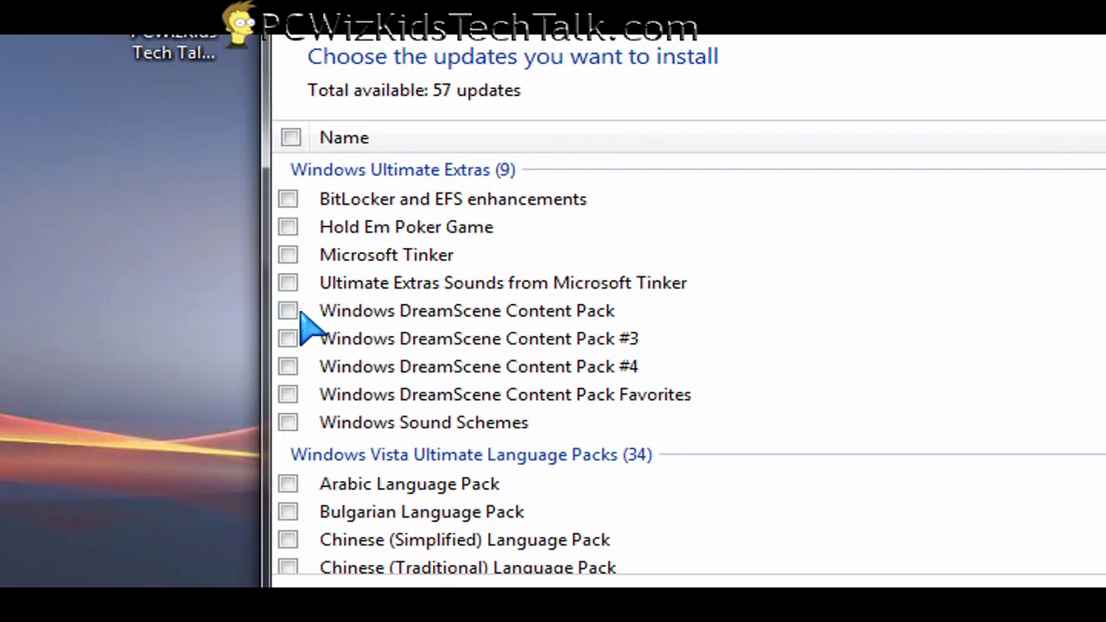
Select DreamScene Content Packs (base, #3, #4, Favorites), Sound Schemes, Tinker sounds and Microsoft Tinker, then install
{"action": "left_click", "coordinate": [289, 311]}
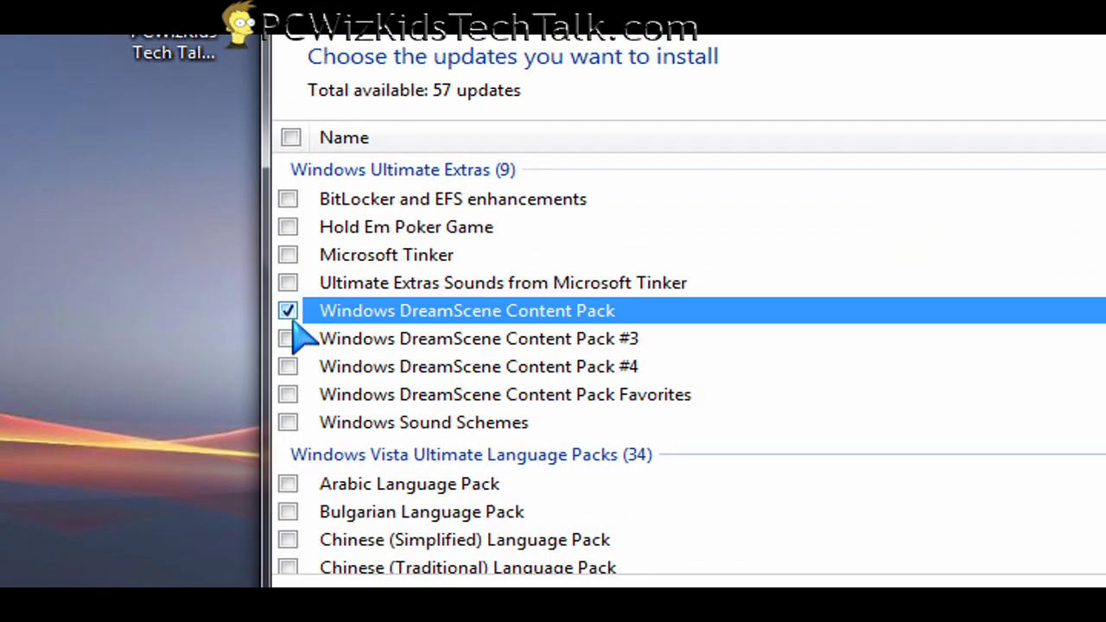
{"action": "left_click", "coordinate": [289, 338]}
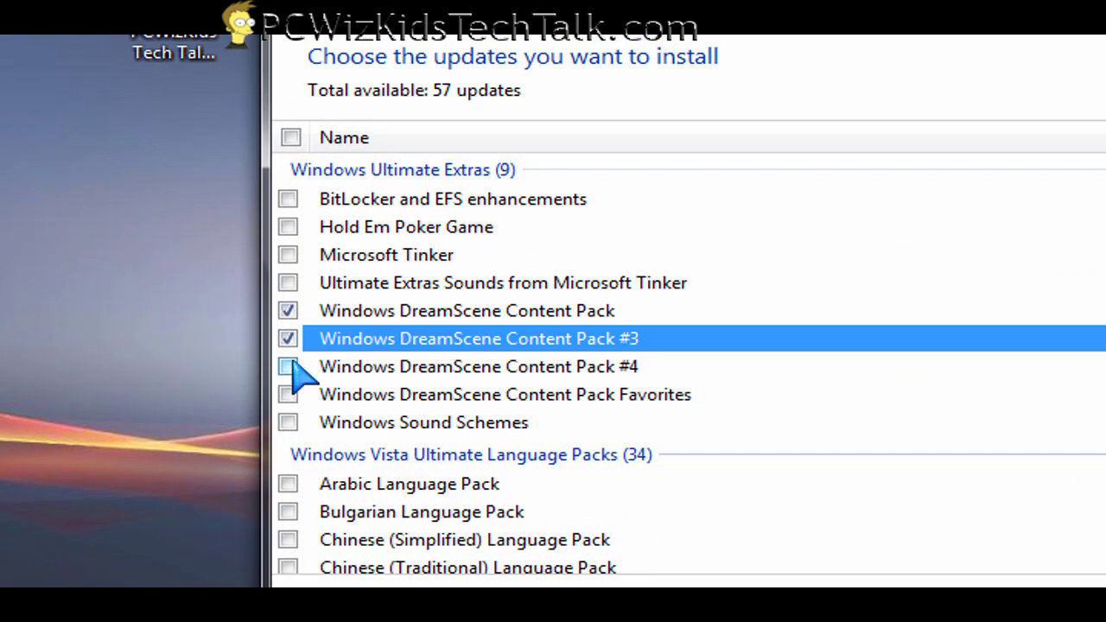
{"action": "left_click", "coordinate": [289, 367]}
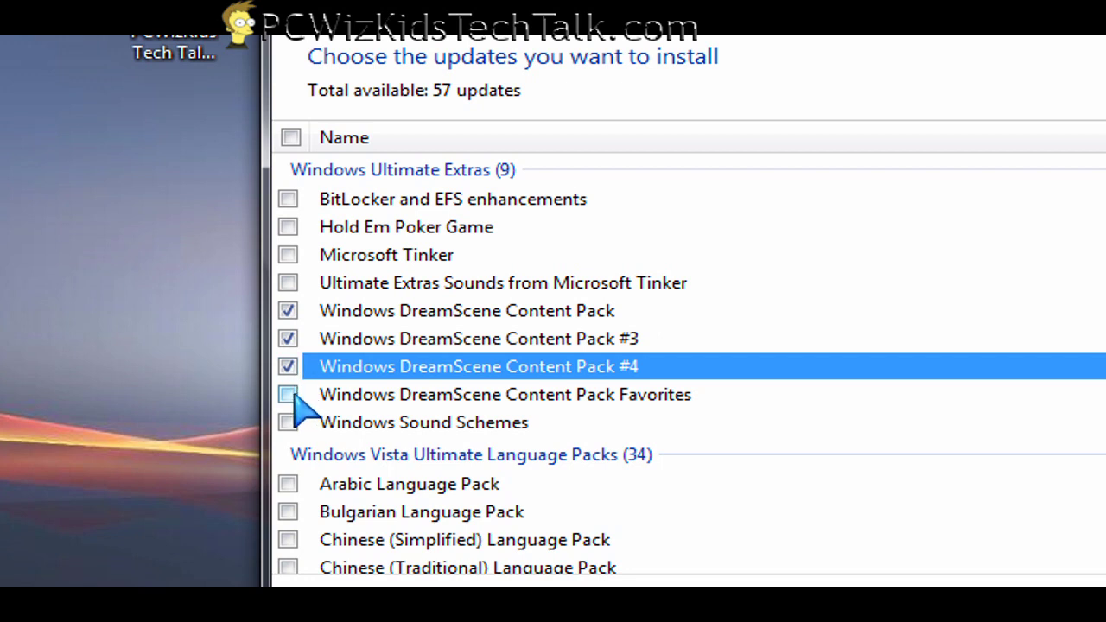
{"action": "left_click", "coordinate": [288, 395]}
{"action": "left_click", "coordinate": [288, 422]}
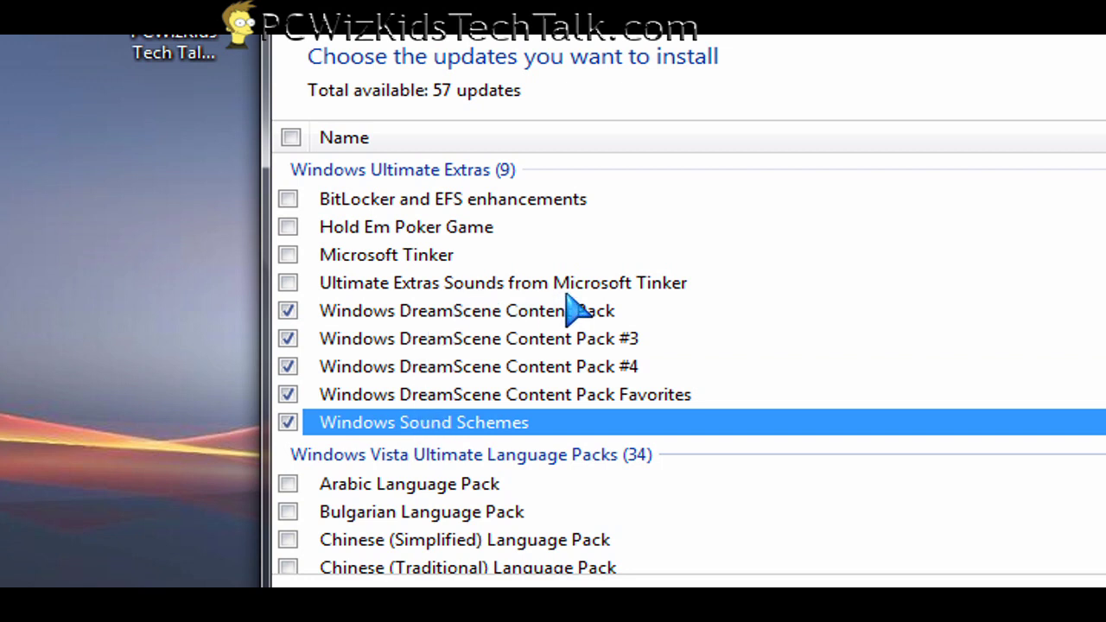
{"action": "left_click", "coordinate": [288, 283]}
{"action": "left_click", "coordinate": [288, 256]}
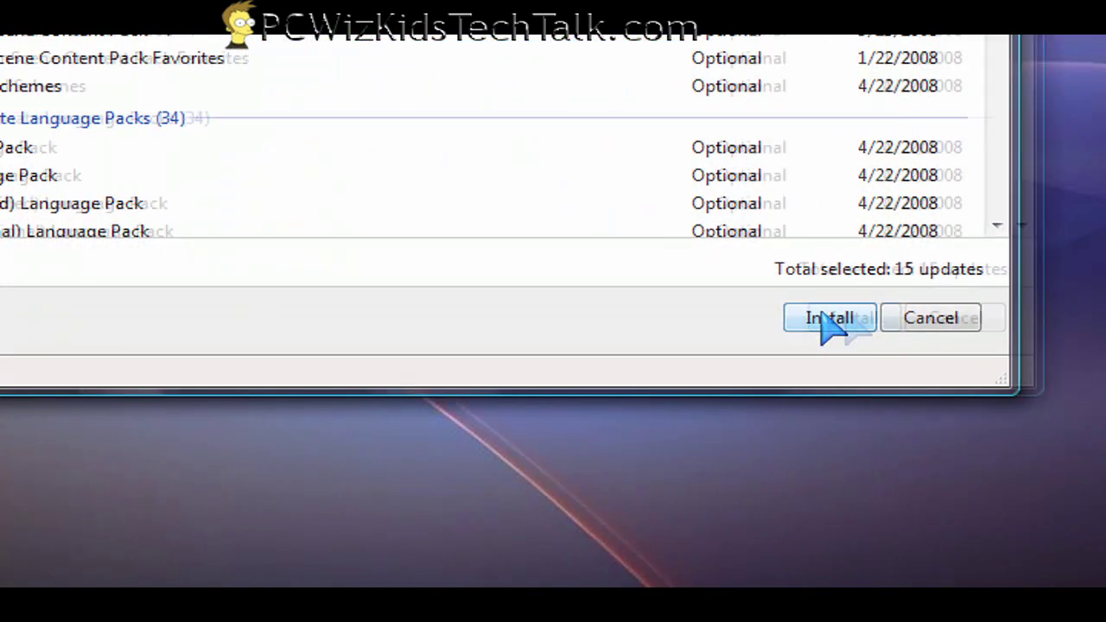
{"action": "left_click", "coordinate": [833, 320]}
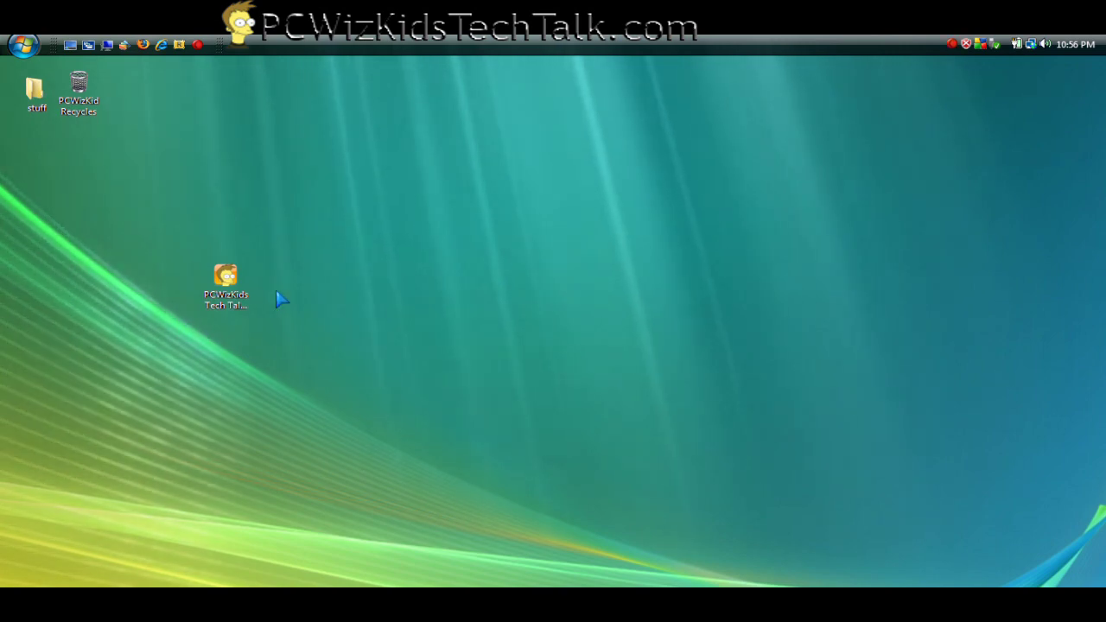
Through Personalize > Desktop Background, apply the dark orange-streaked picture from the roaming AppData folder
{"action": "right_click", "coordinate": [343, 272]}
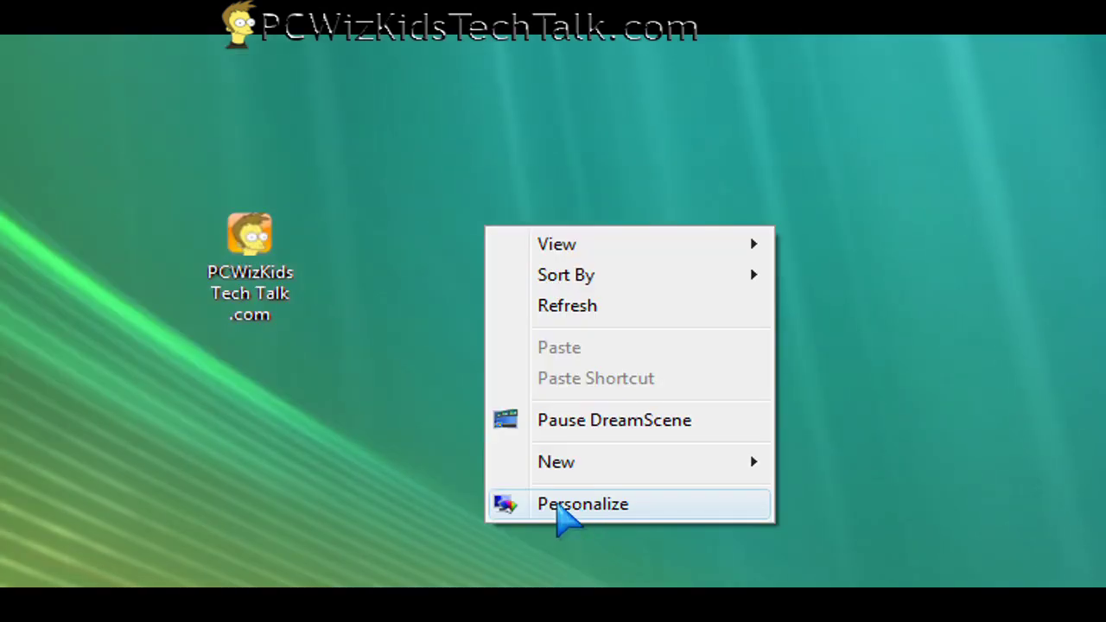
{"action": "left_click", "coordinate": [557, 507]}
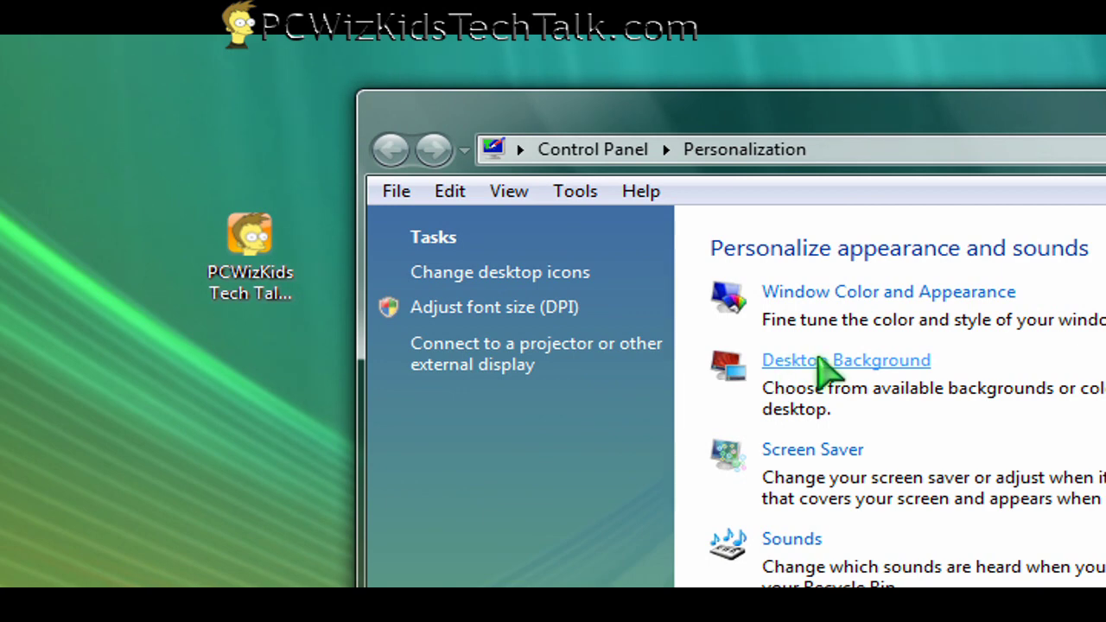
{"action": "left_click", "coordinate": [815, 359]}
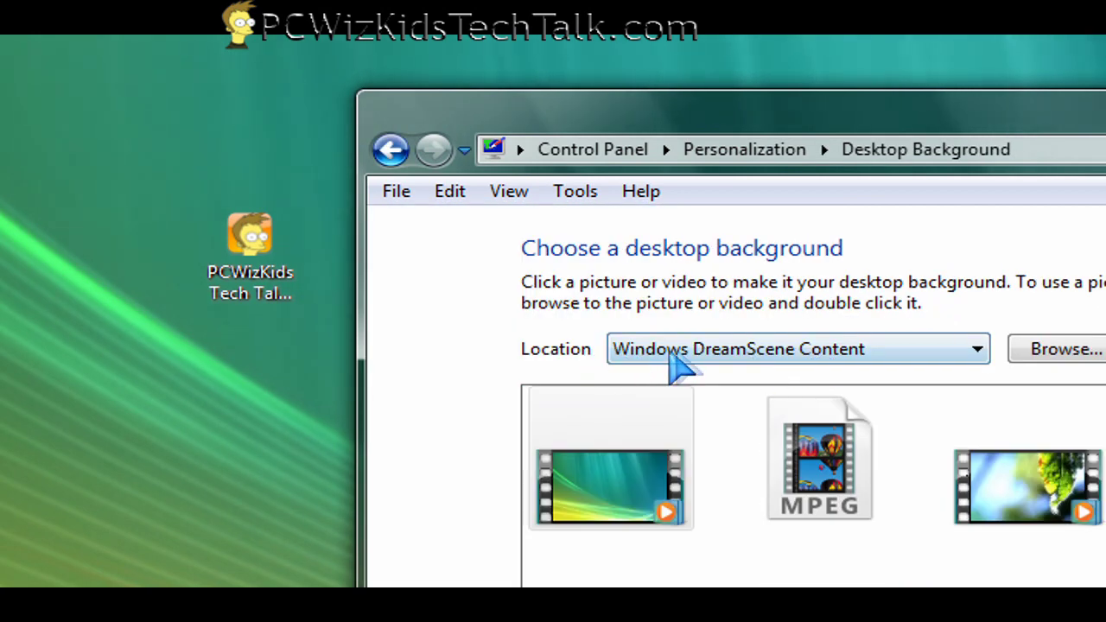
{"action": "left_click", "coordinate": [679, 349]}
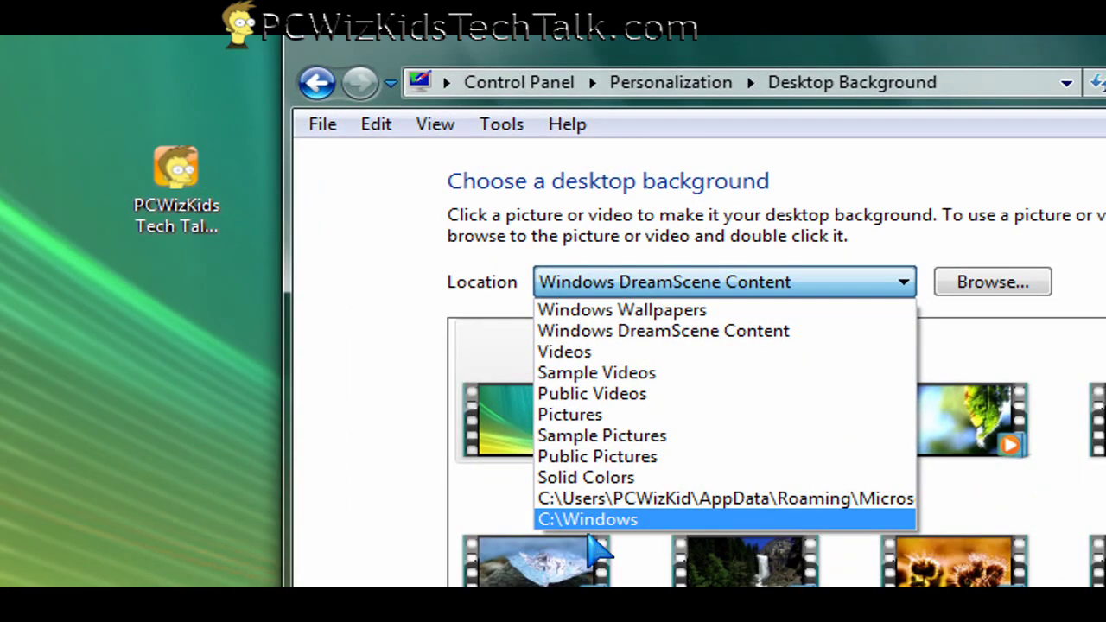
{"action": "left_click", "coordinate": [600, 505]}
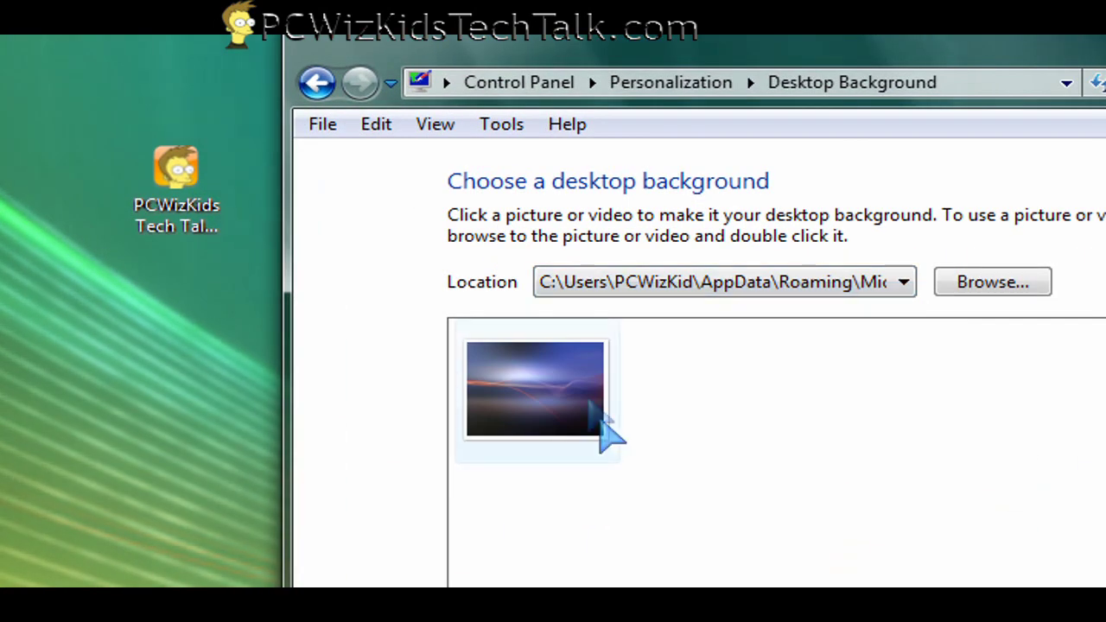
{"action": "left_click", "coordinate": [552, 382]}
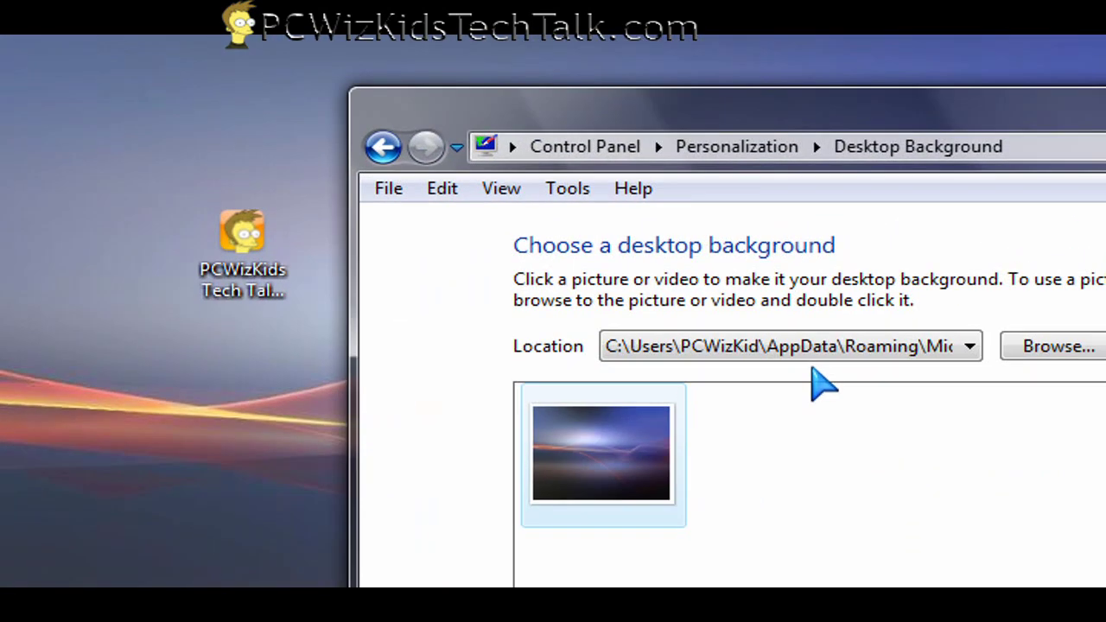
{"action": "left_click", "coordinate": [1018, 280]}
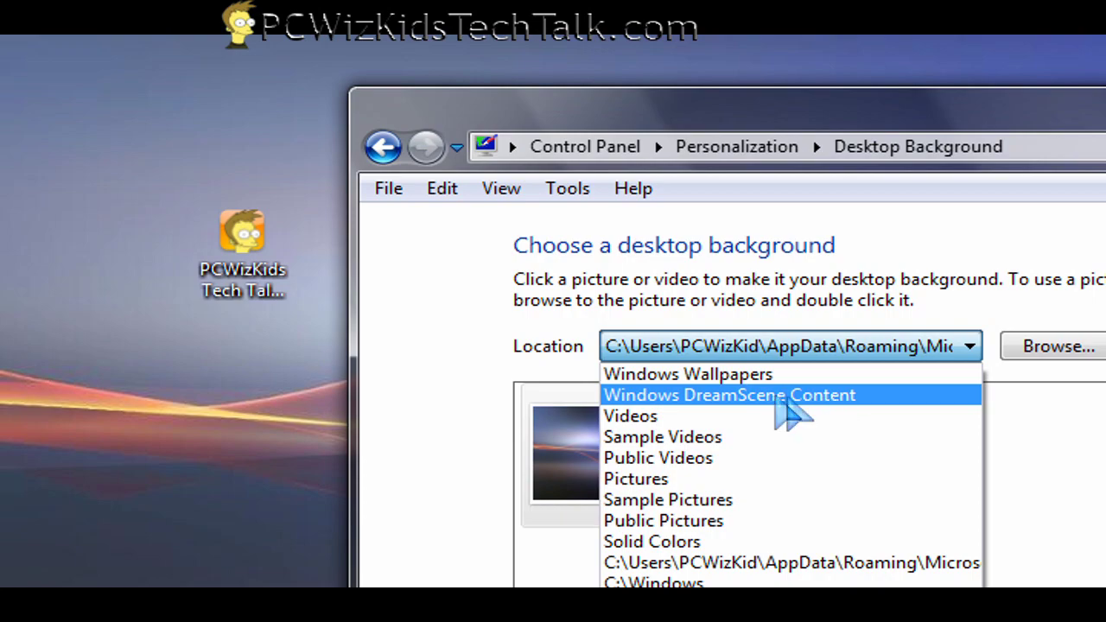
Switch Location to Windows DreamScene Content, apply the leaf video, and scroll the thumbnail list
{"action": "left_click", "coordinate": [776, 399]}
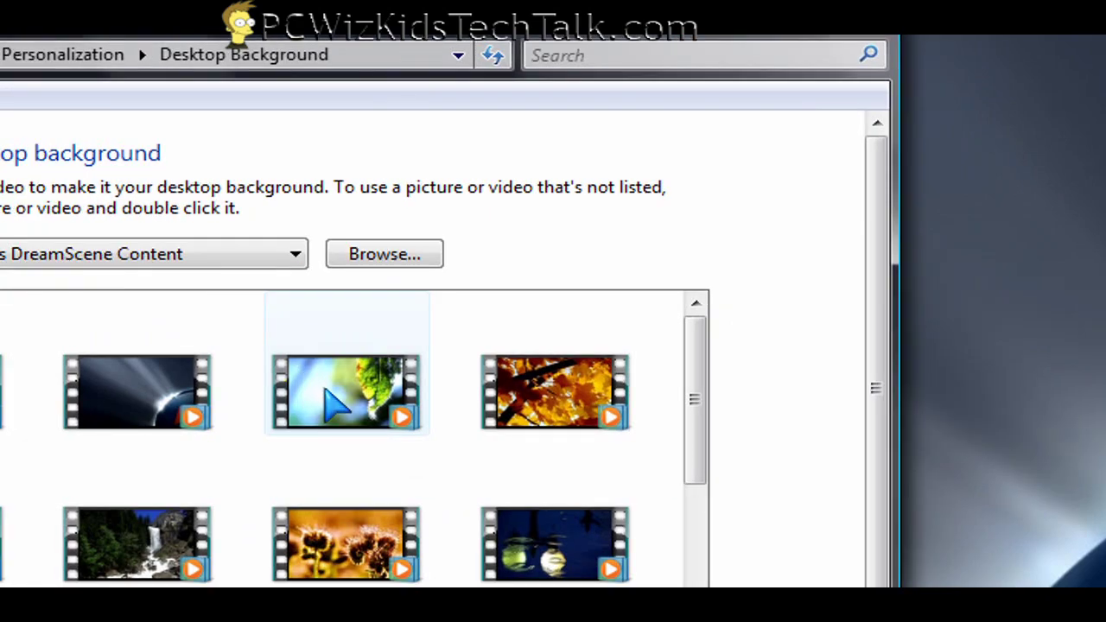
{"action": "left_click", "coordinate": [335, 402]}
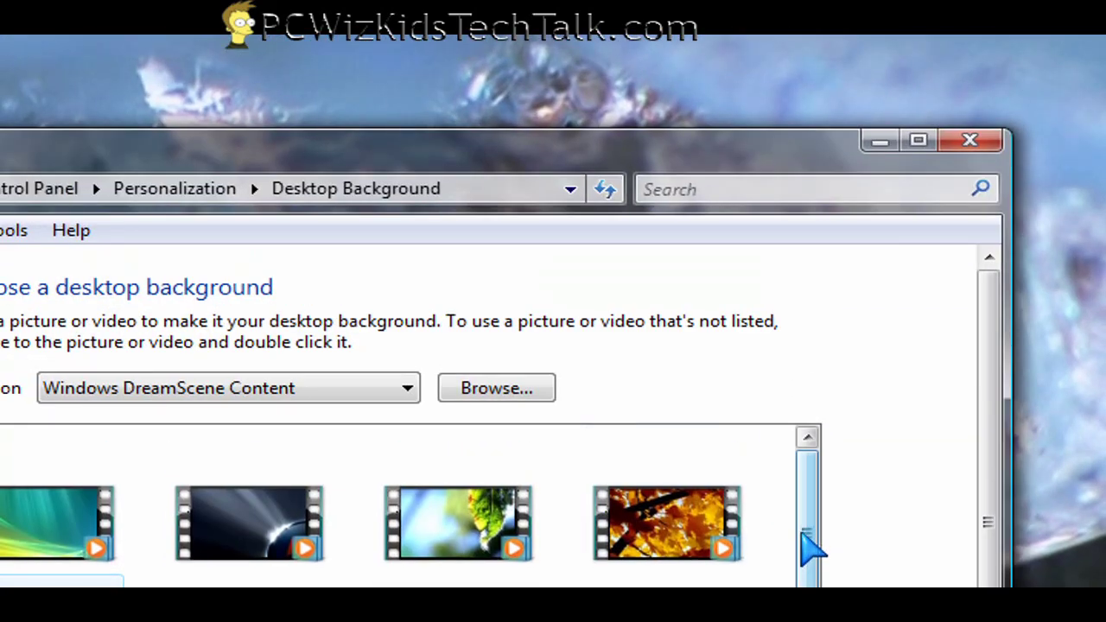
{"action": "left_click_drag", "start_coordinate": [799, 533], "coordinate": [675, 568]}
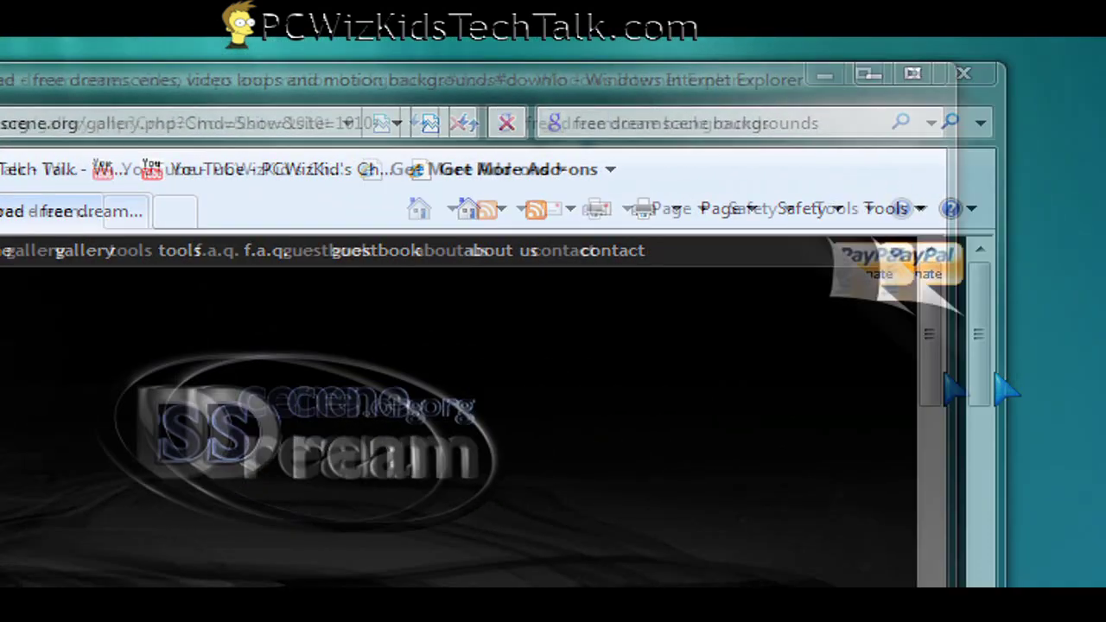
Scroll the dreamscene.org gallery page down to its Thumbnail Gallery of newest DreamScenes
{"action": "left_click_drag", "start_coordinate": [1105, 477], "coordinate": [1105, 551]}
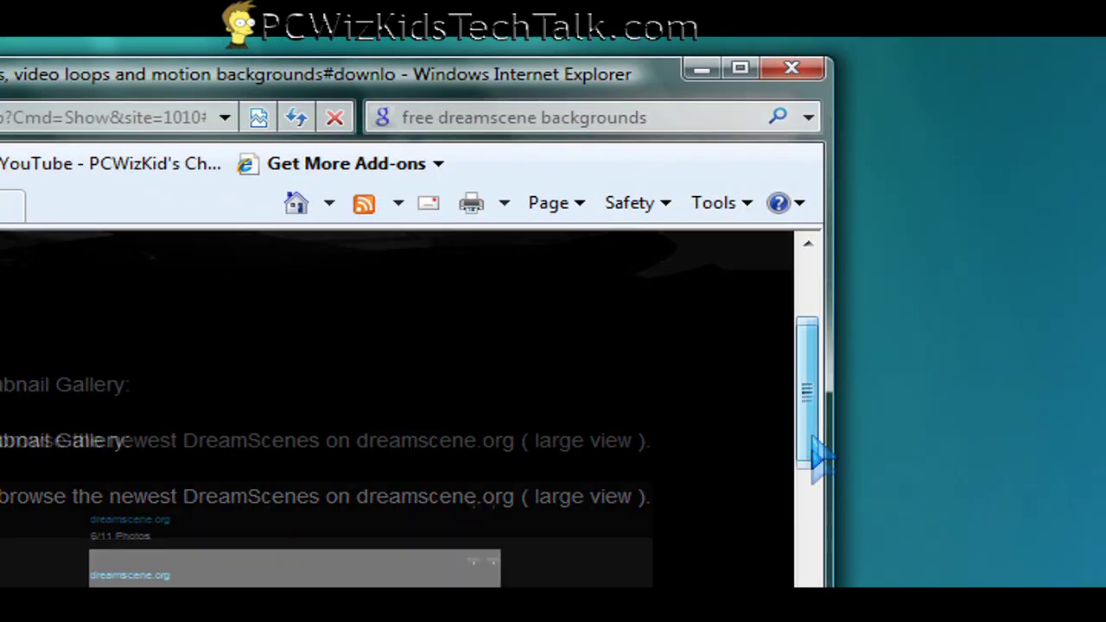
{"action": "left_click_drag", "start_coordinate": [820, 454], "coordinate": [662, 526]}
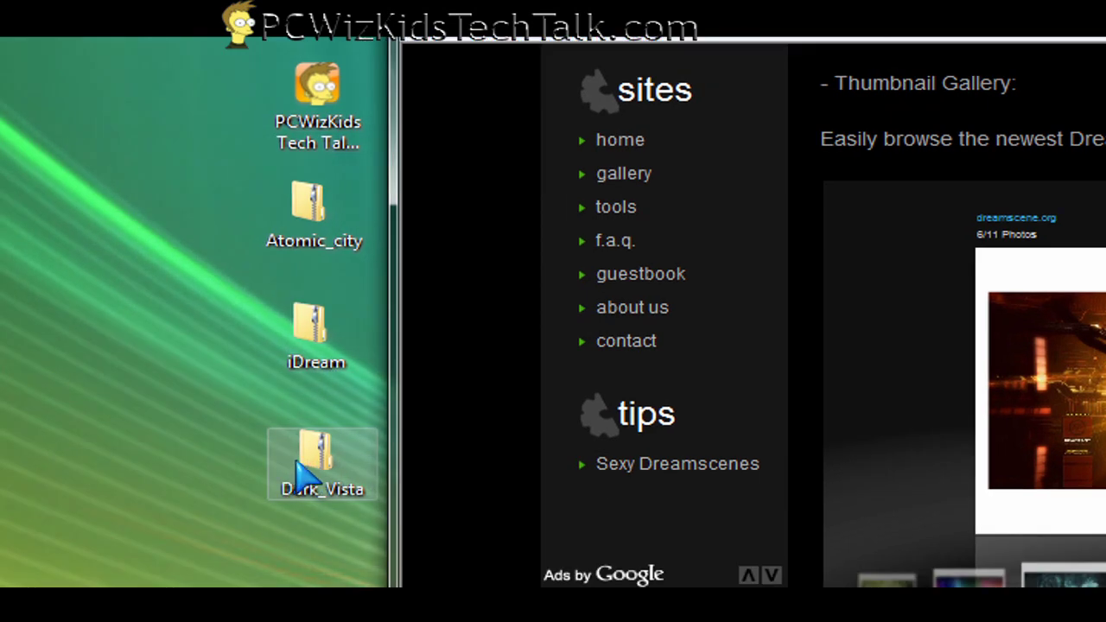
Extract the Dark_Vista zip archive into C:\Windows\Web\Windows DreamScene
{"action": "double_click", "coordinate": [307, 467]}
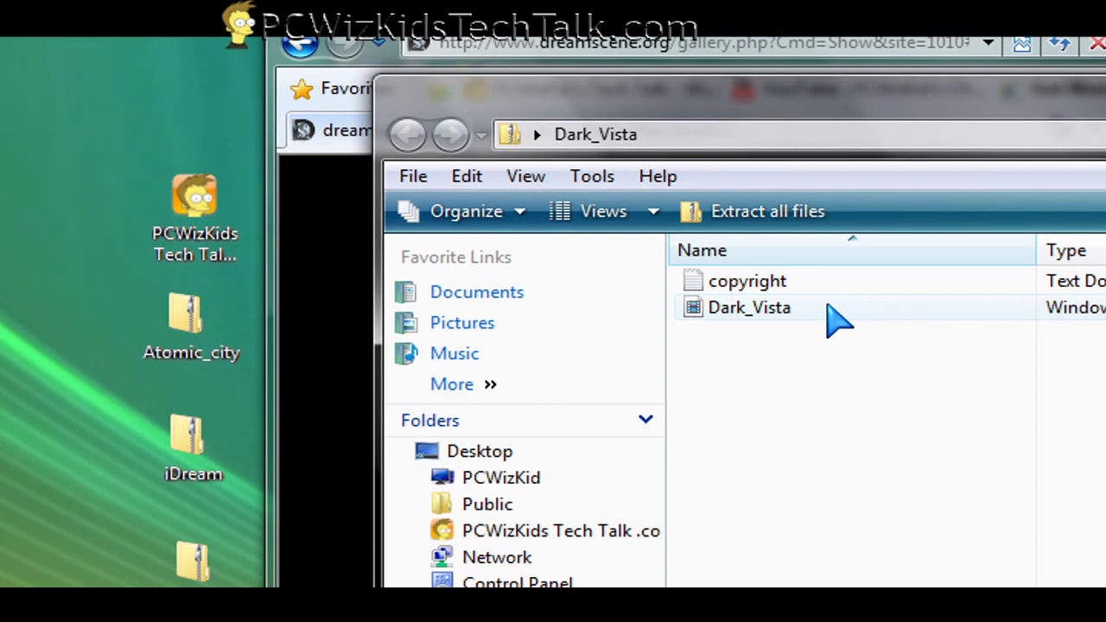
{"action": "left_click", "coordinate": [766, 312]}
{"action": "left_click", "coordinate": [778, 219]}
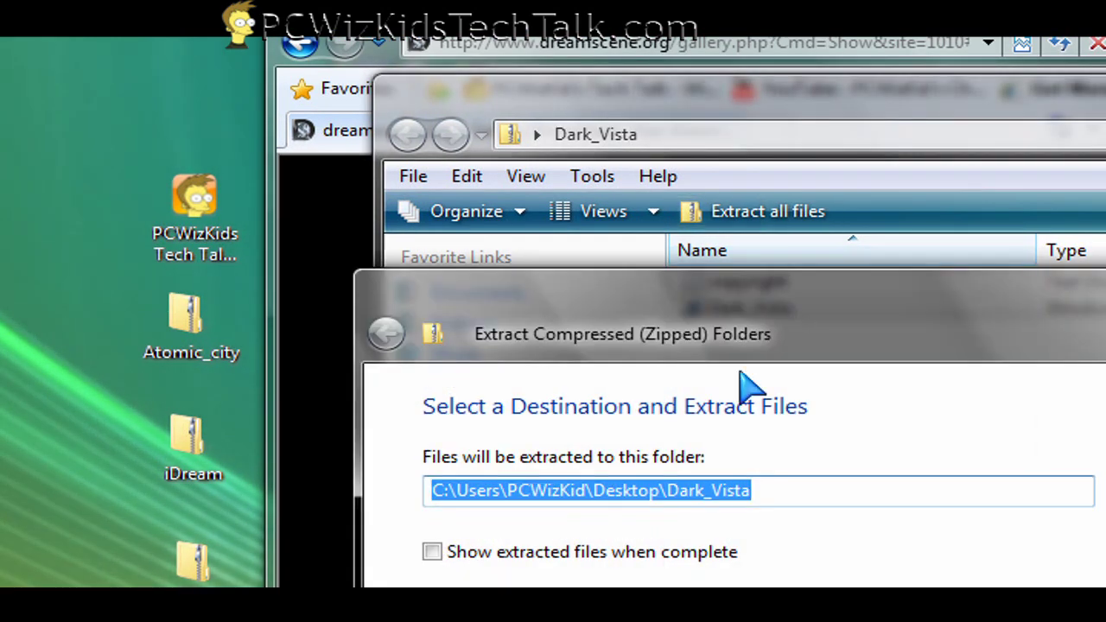
{"action": "type", "text": "C:\\Windows\\Web\\Windows DreamScene"}
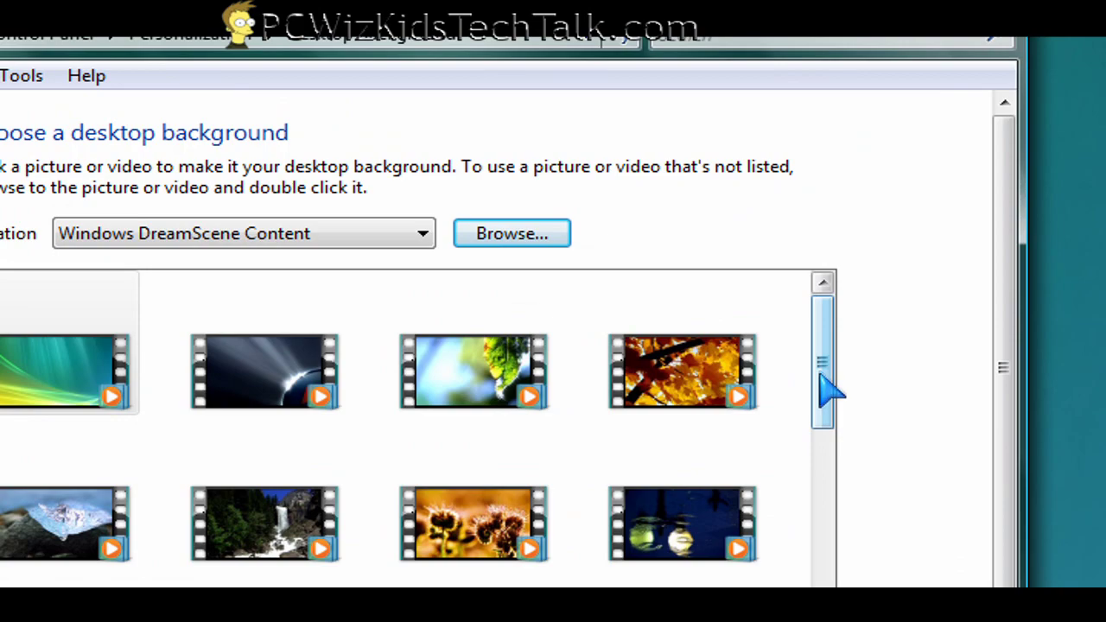
Apply the Dark Vista video as the background and minimize the window to preview it
{"action": "left_click_drag", "start_coordinate": [828, 391], "coordinate": [810, 548]}
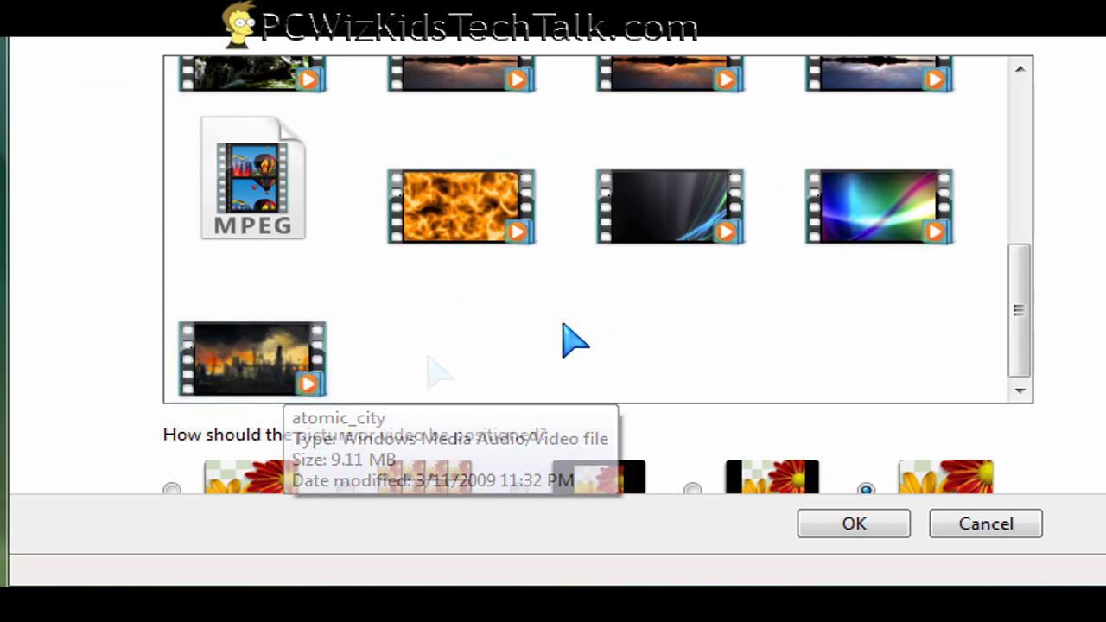
{"action": "left_click", "coordinate": [691, 227]}
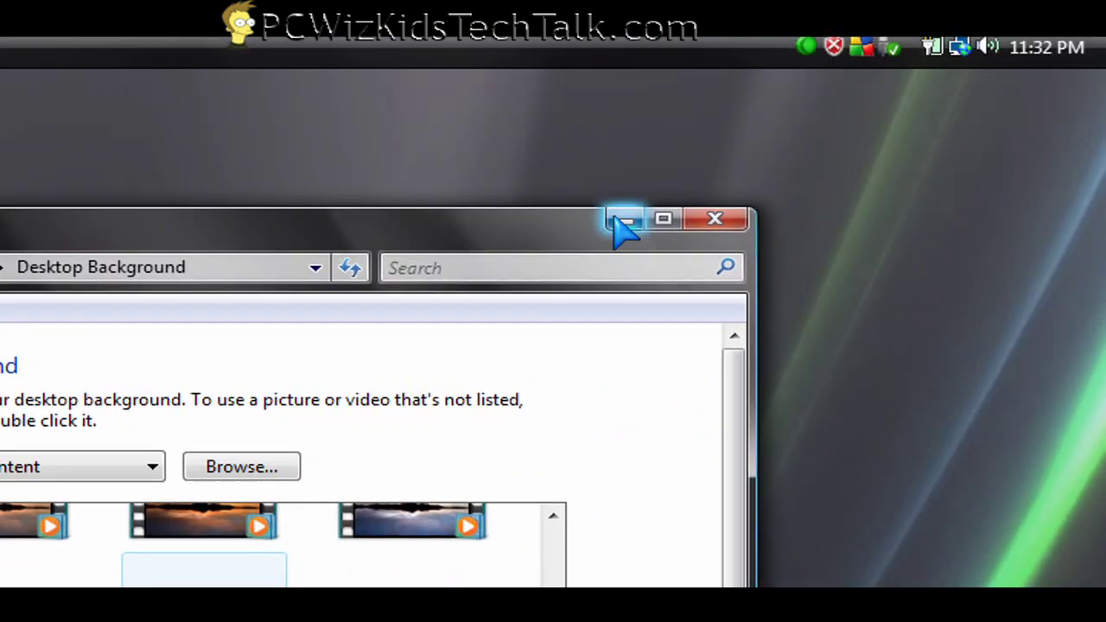
{"action": "left_click", "coordinate": [622, 220]}
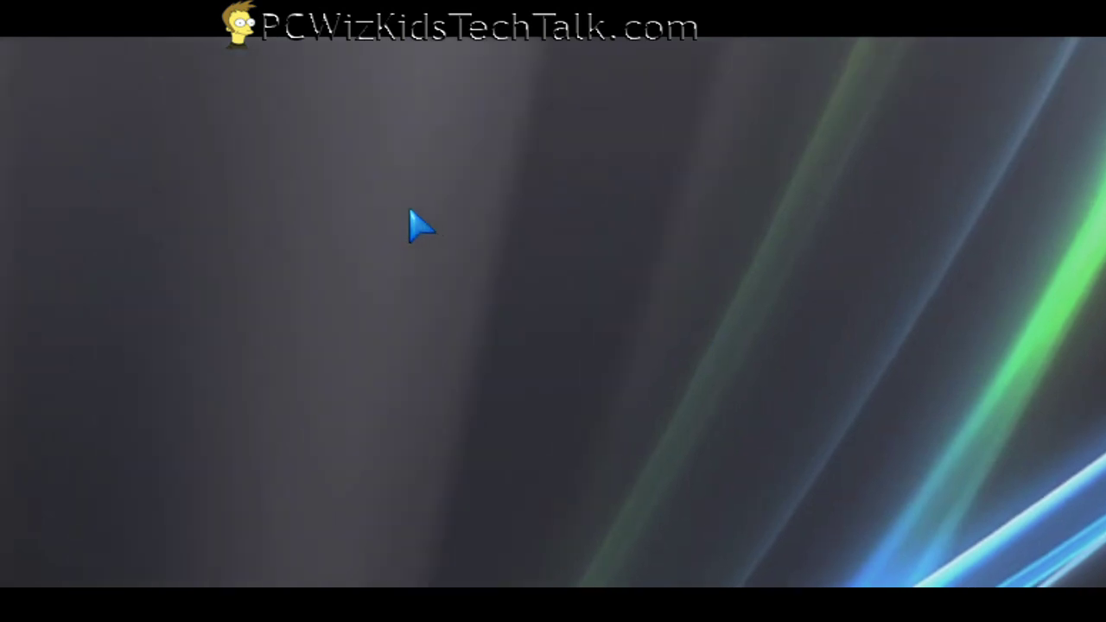
{"action": "key", "text": "alt+Tab"}
{"action": "key", "text": "alt+Tab"}
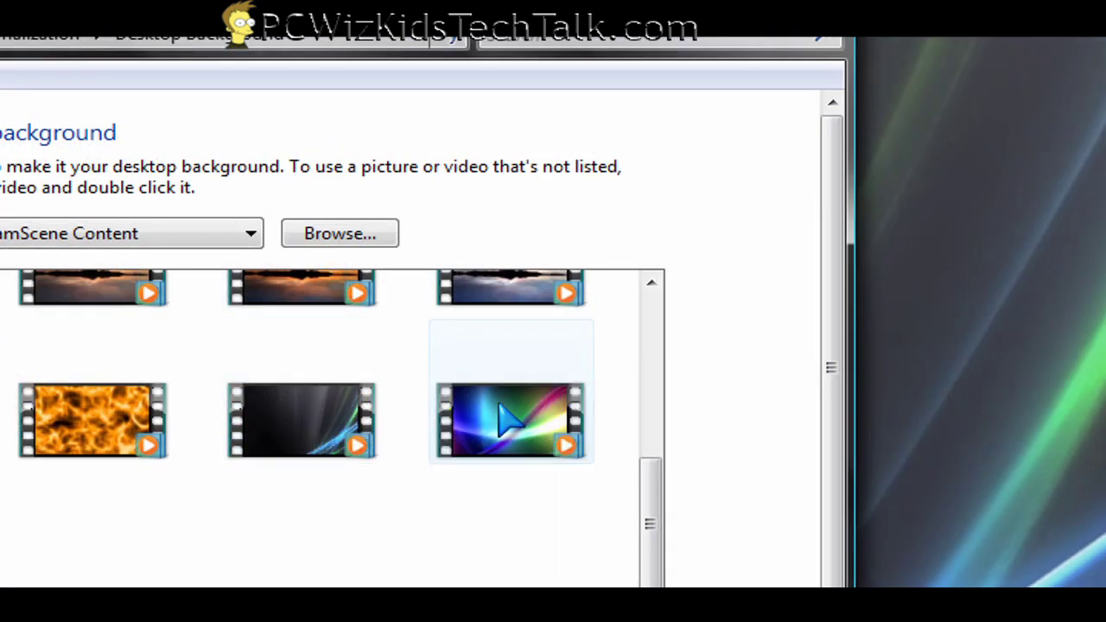
Preview the Aurora video as the background, then switch to the atomic_city burning-city video
{"action": "left_click", "coordinate": [510, 421]}
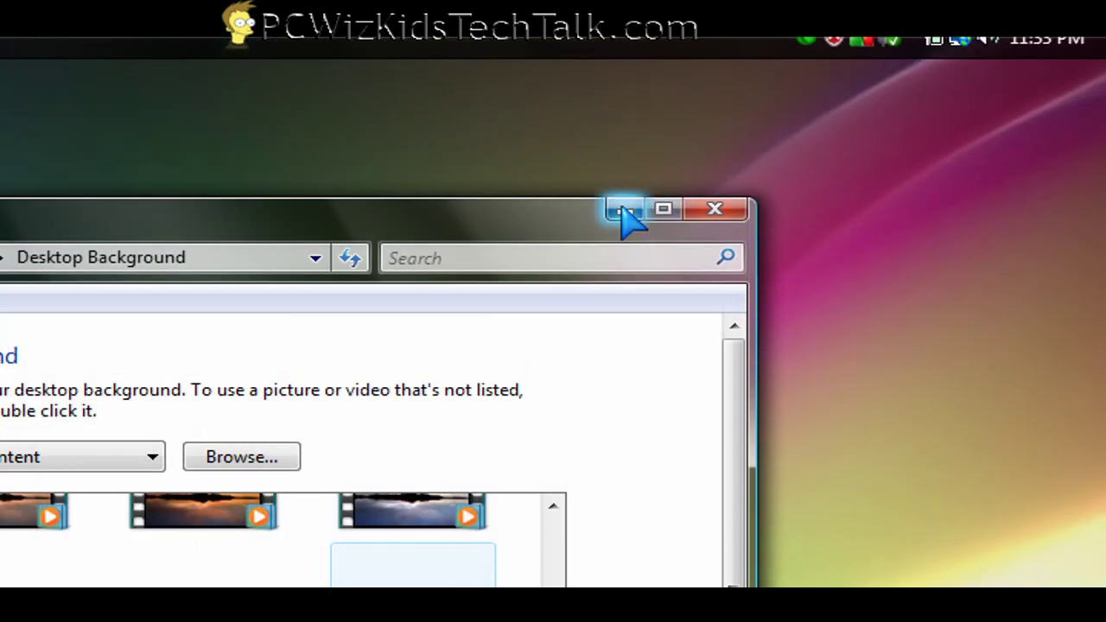
{"action": "left_click", "coordinate": [626, 214]}
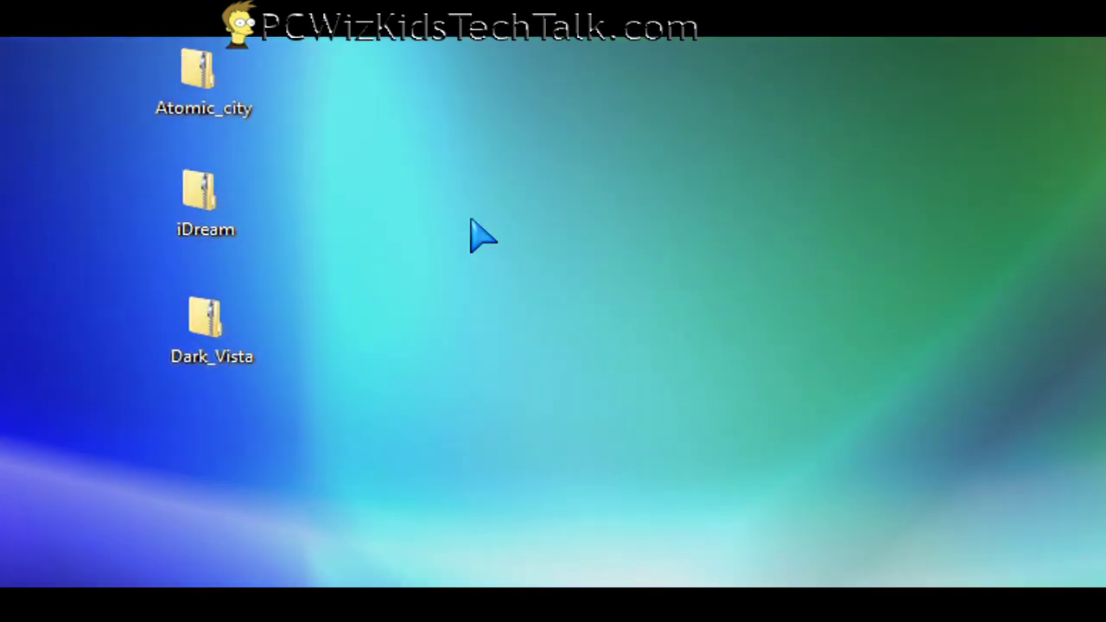
{"action": "key", "text": "alt+Tab"}
{"action": "key", "text": "alt+Tab"}
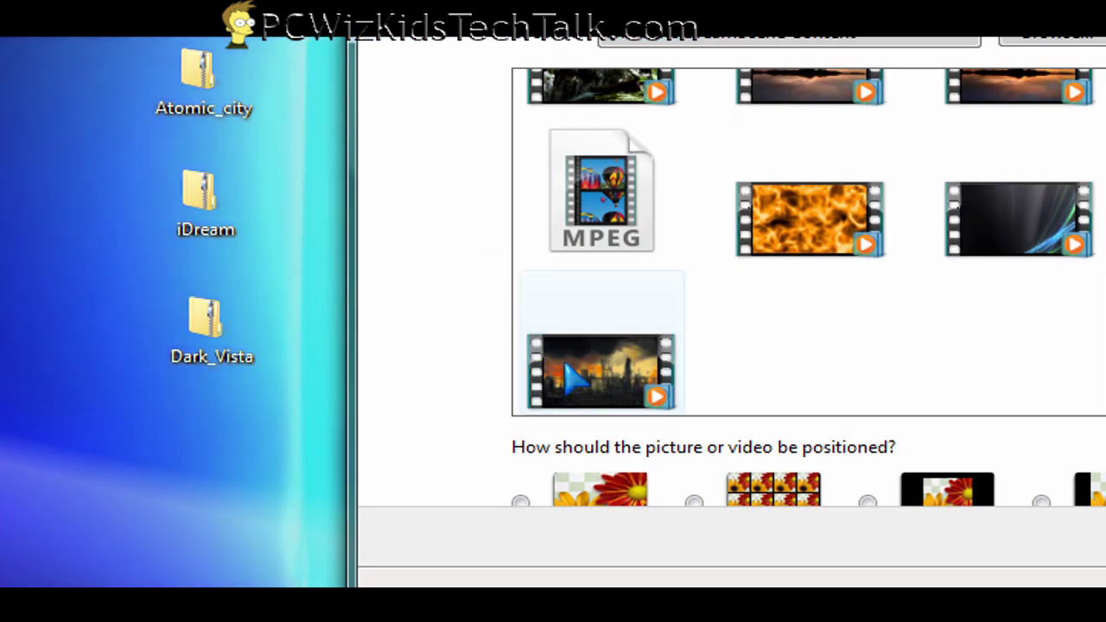
{"action": "left_click", "coordinate": [578, 375]}
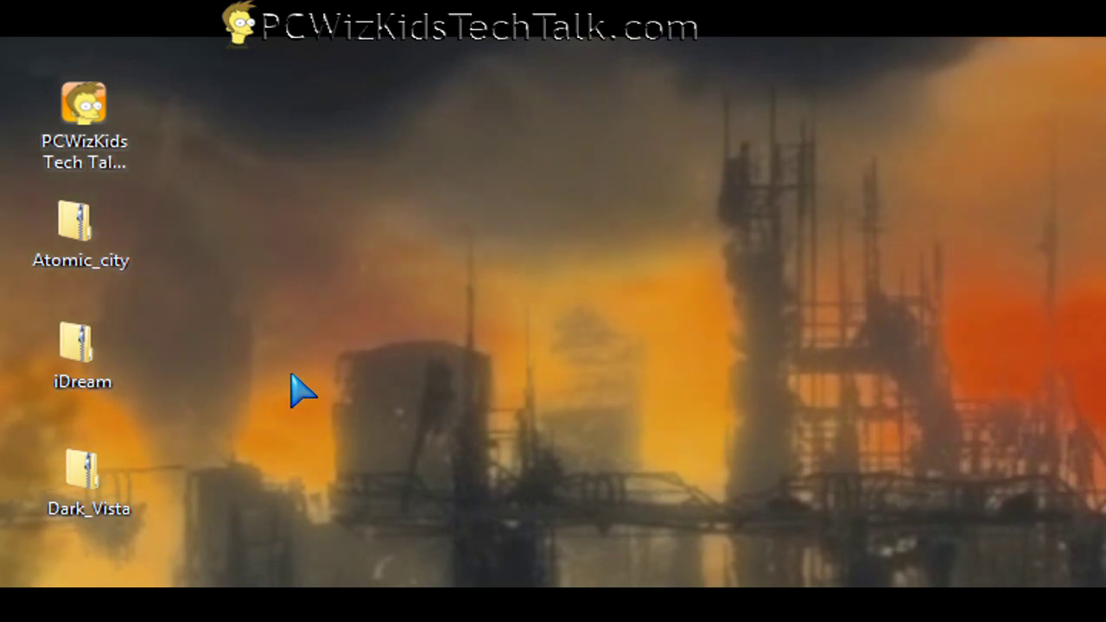
{"action": "key", "text": "alt+Tab"}
{"action": "key", "text": "alt+Tab"}
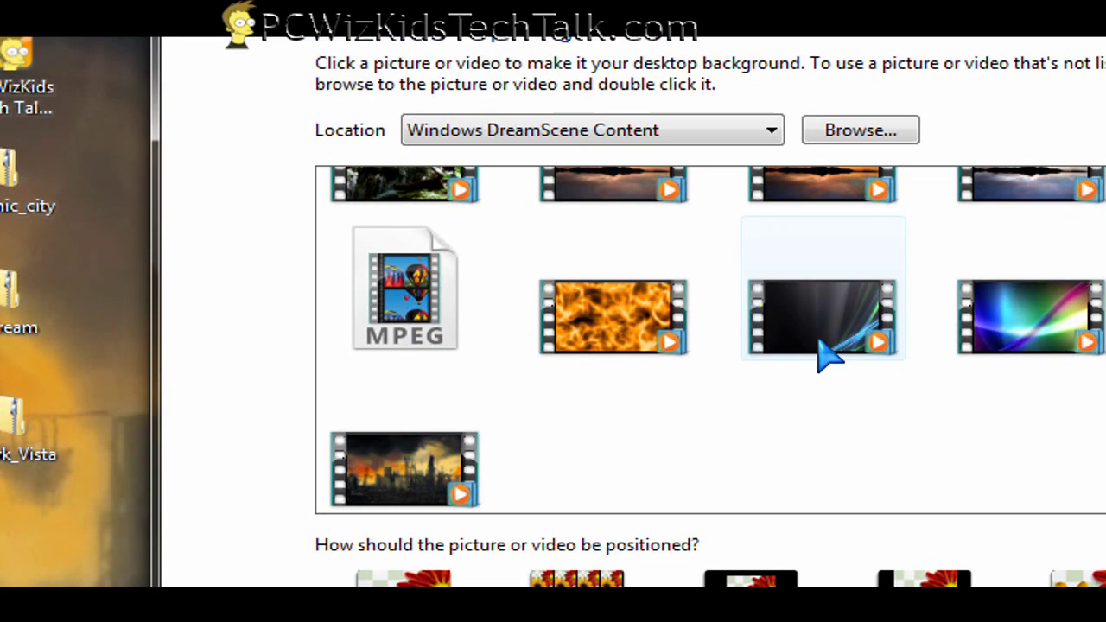
Reapply the Dark Vista video as the background and close the Personalization window
{"action": "left_click", "coordinate": [825, 355]}
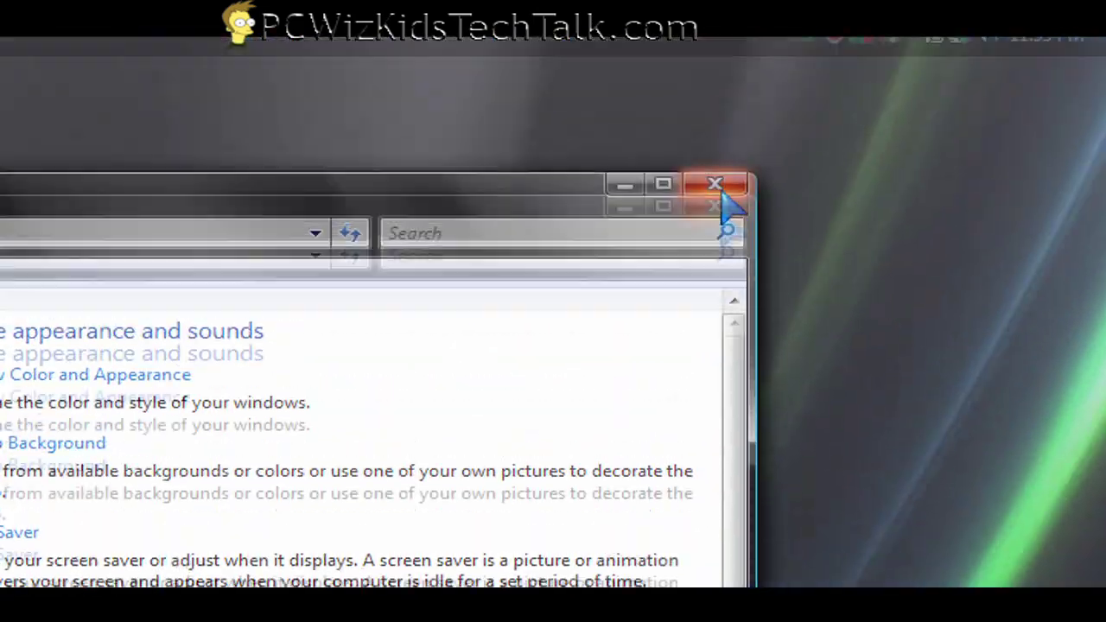
{"action": "left_click", "coordinate": [717, 181]}
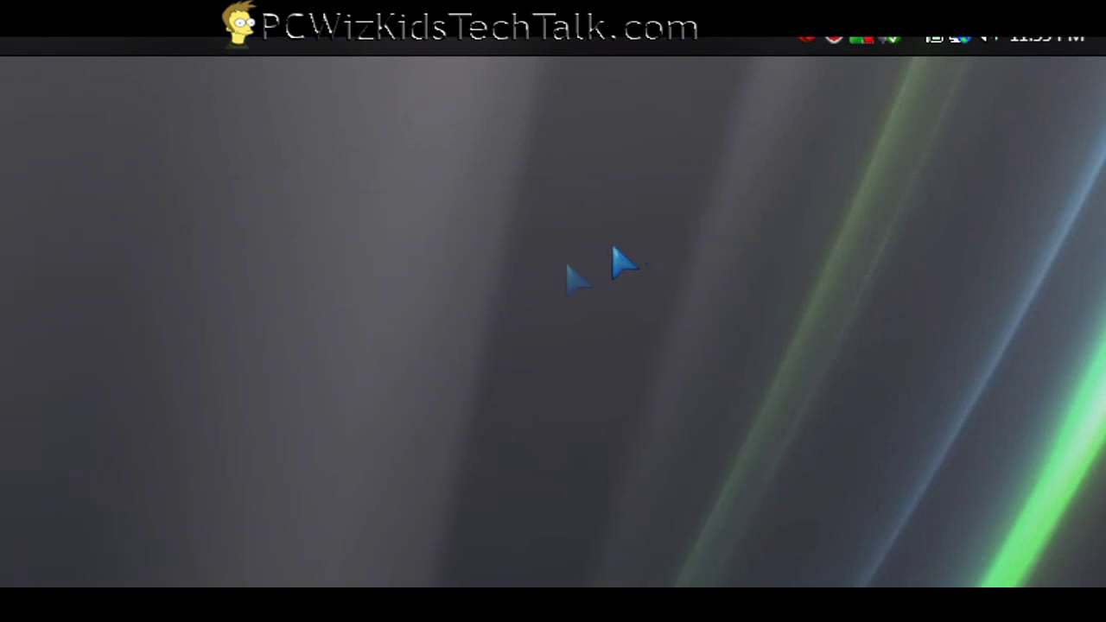